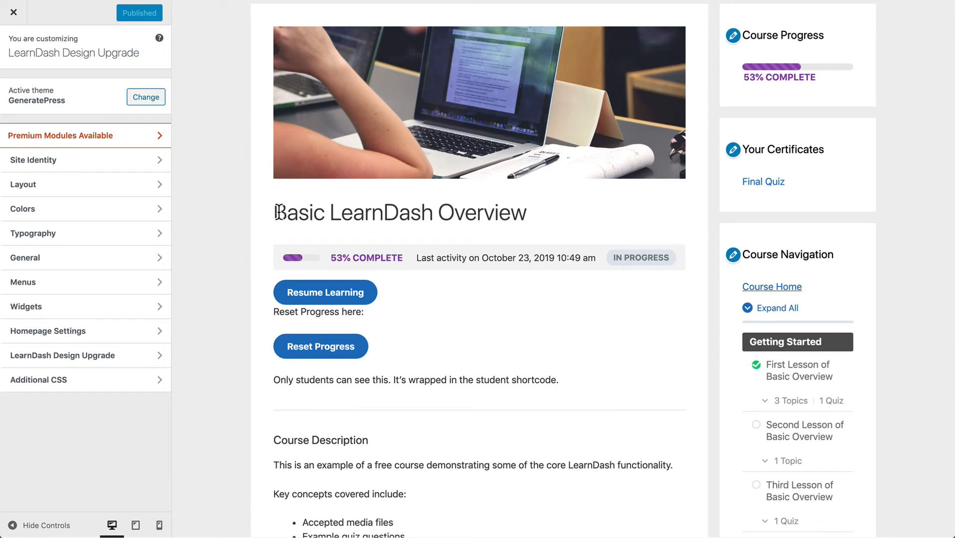
Step: Add a Text widget reading "Message for Basic LD course." to the LD Course: Content: Start widget area
drag(276, 212, 528, 209)
click(531, 210)
click(103, 310)
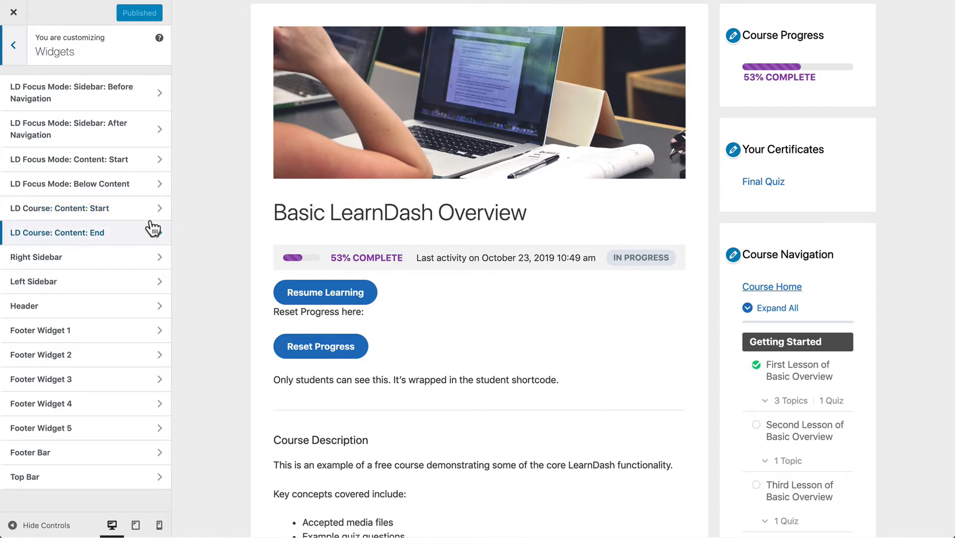
click(119, 209)
click(126, 131)
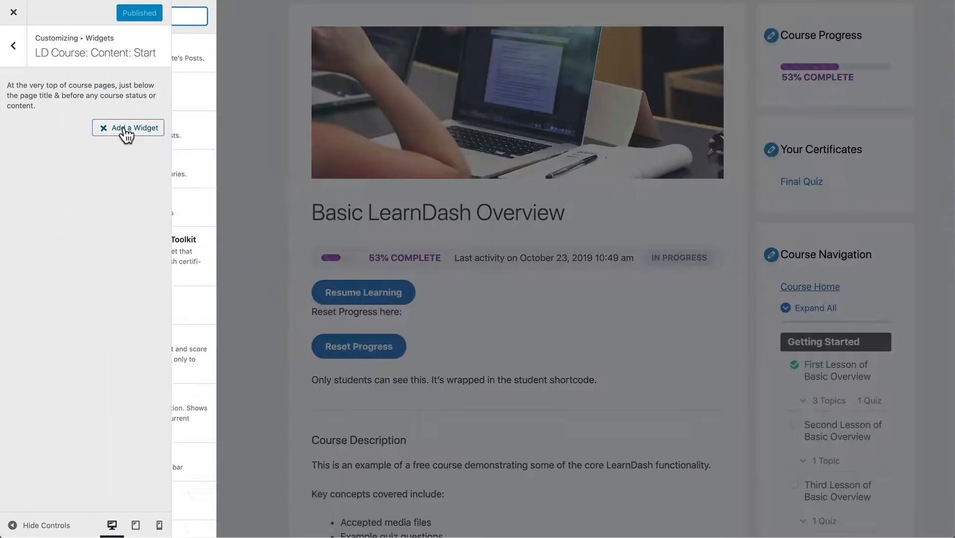
text(text)
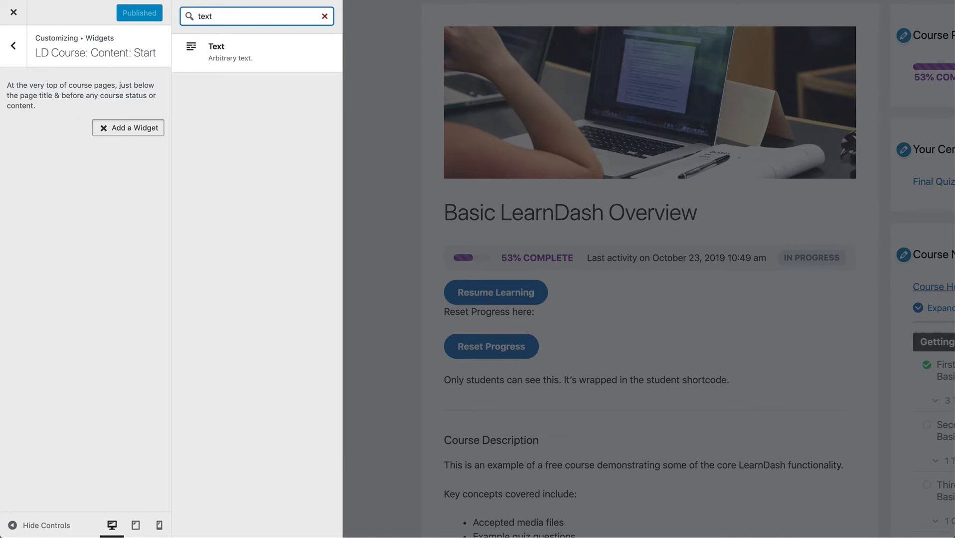
click(227, 50)
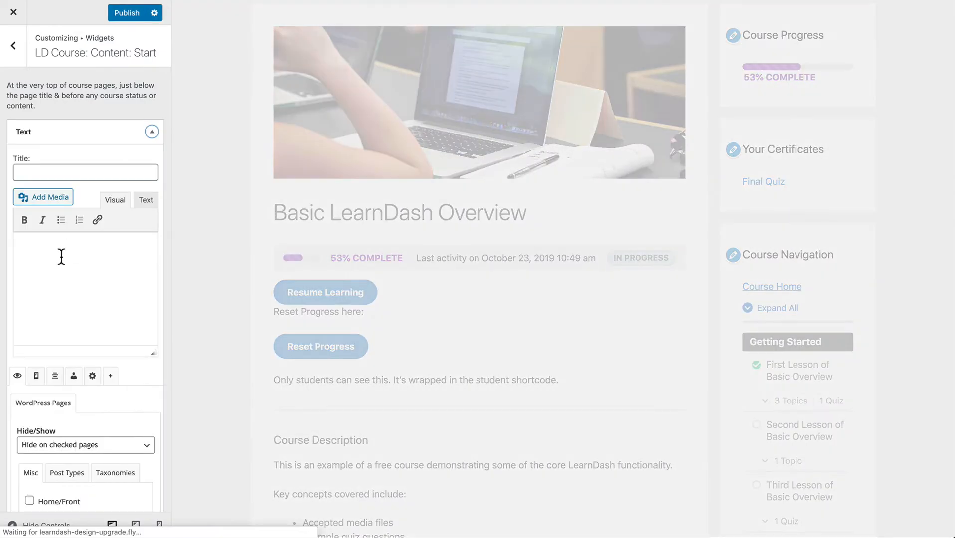
click(50, 282)
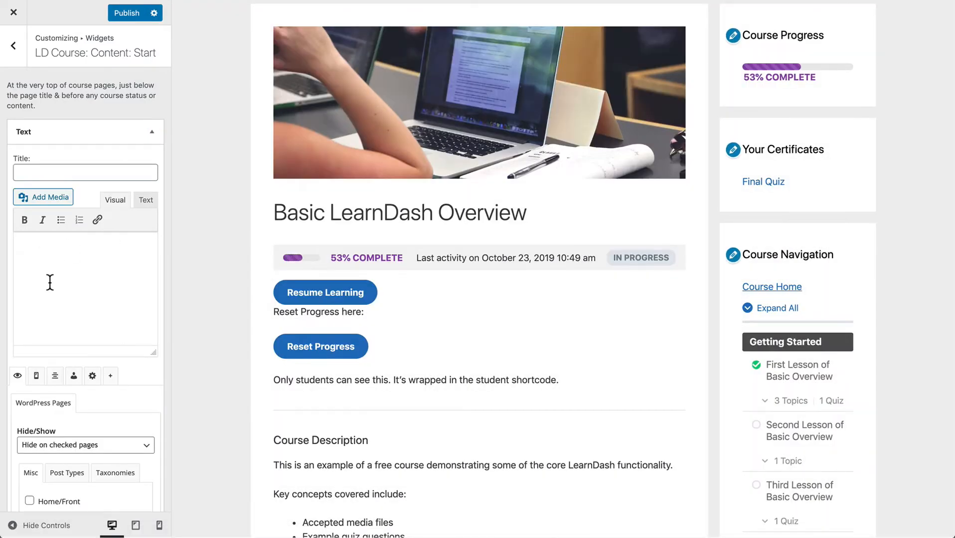
text(Message for Basic LD course.)
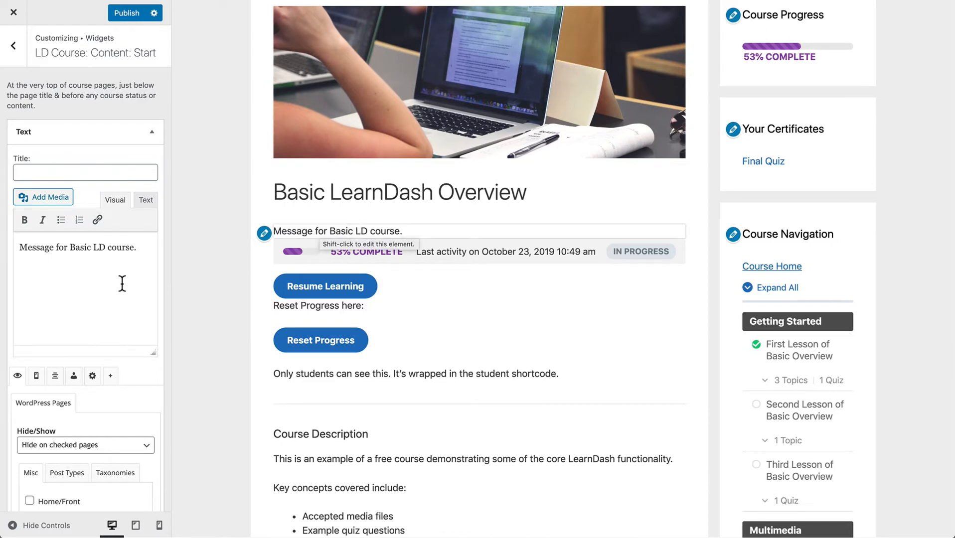
Step: Examine the Text widget's page visibility settings, including the choice to hide or show on checked pages
scroll(57, 286, down, 2)
scroll(58, 286, down, 1)
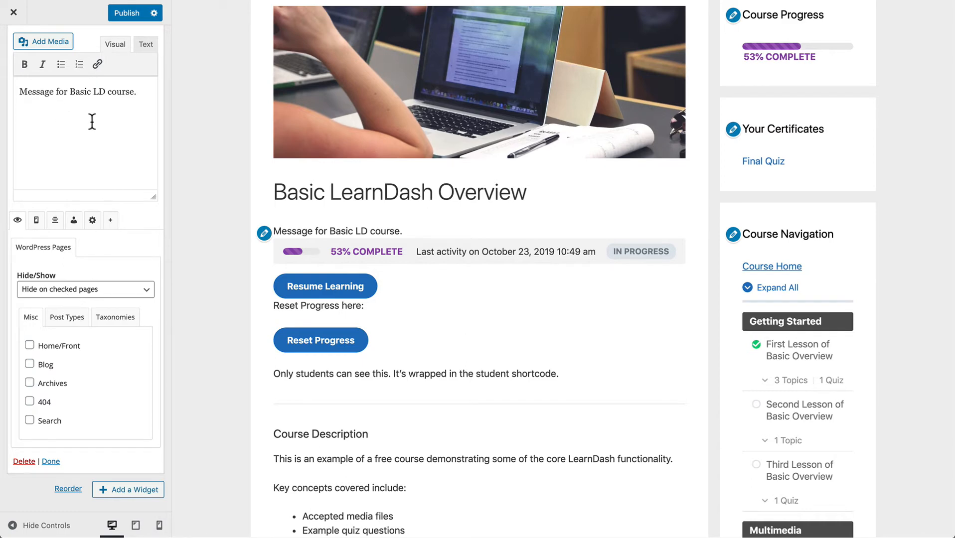
click(63, 290)
click(75, 275)
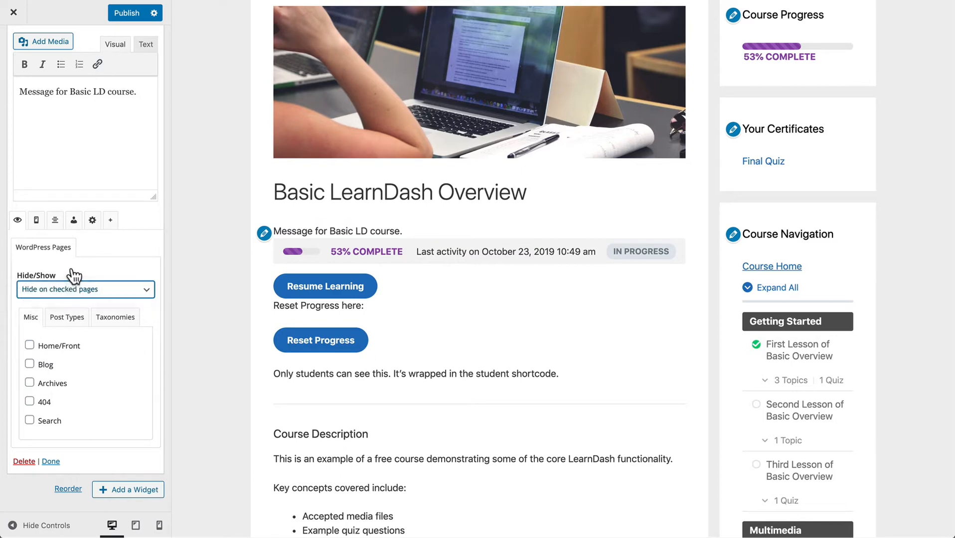
click(66, 293)
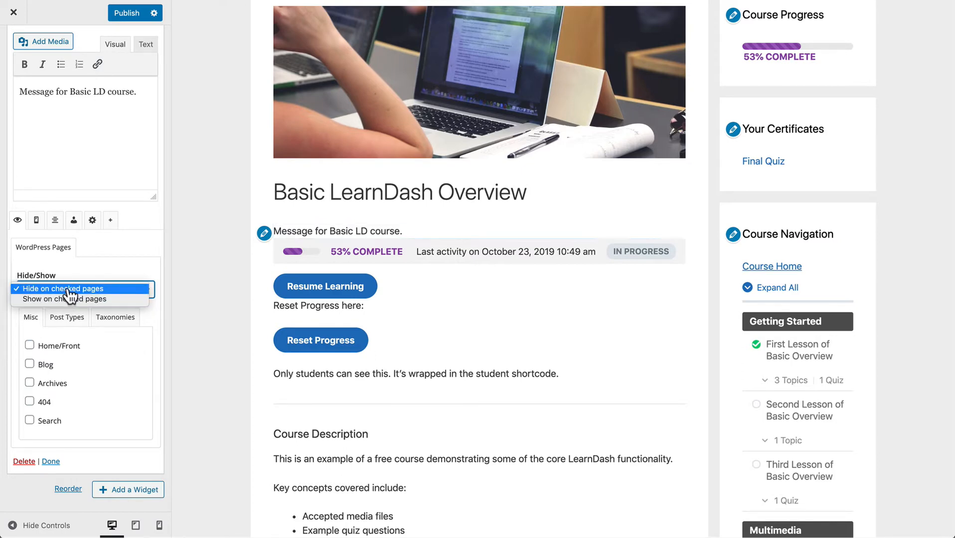
click(77, 274)
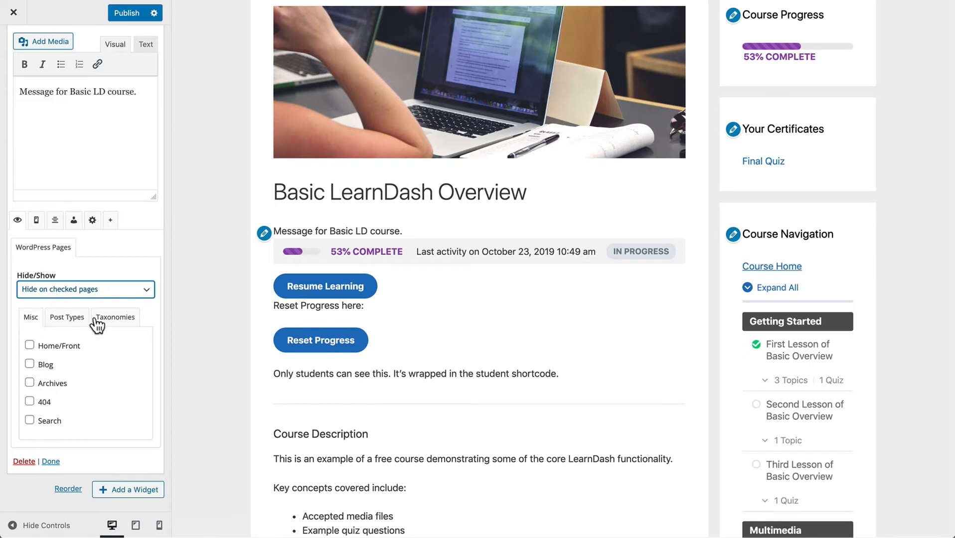
click(115, 320)
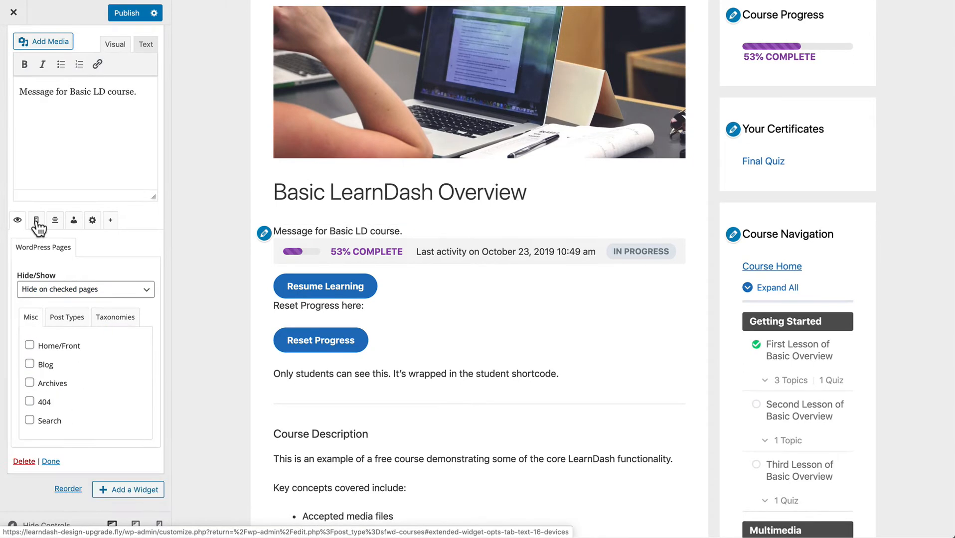
Step: Review the Text widget's device visibility, alignment and user login state options
click(36, 219)
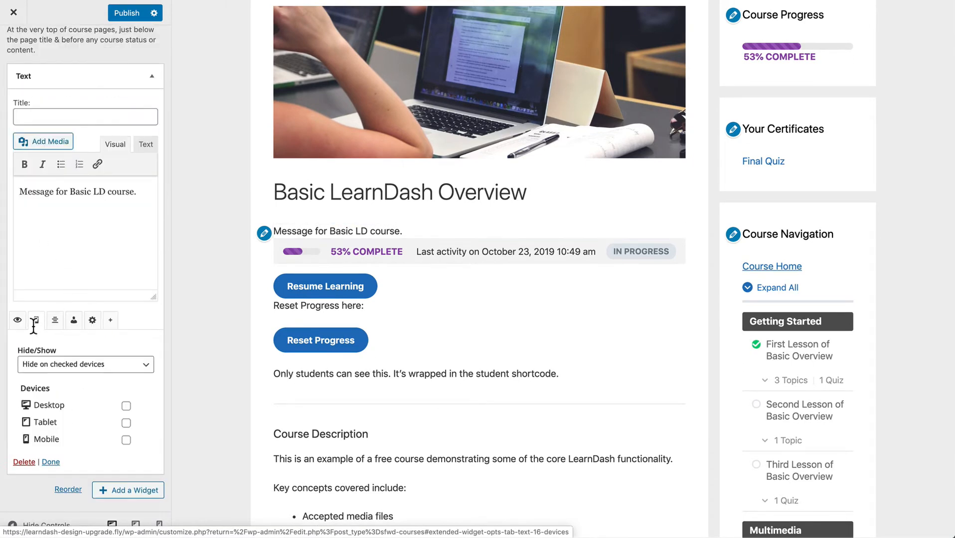
click(72, 367)
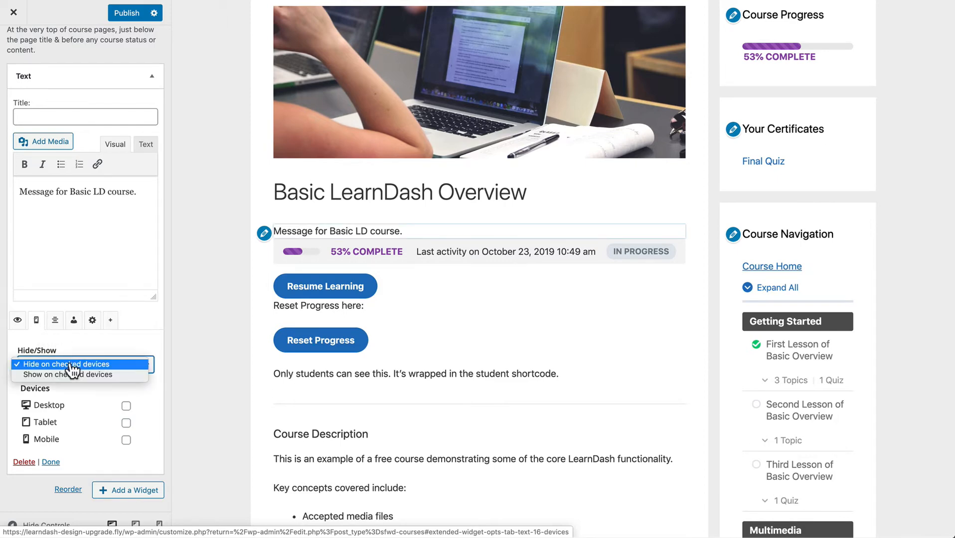
click(89, 351)
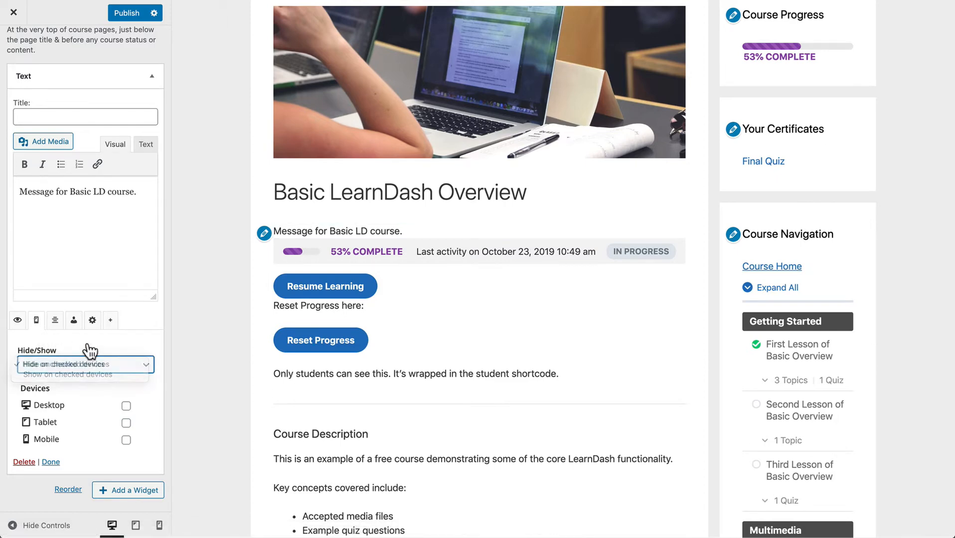
click(126, 406)
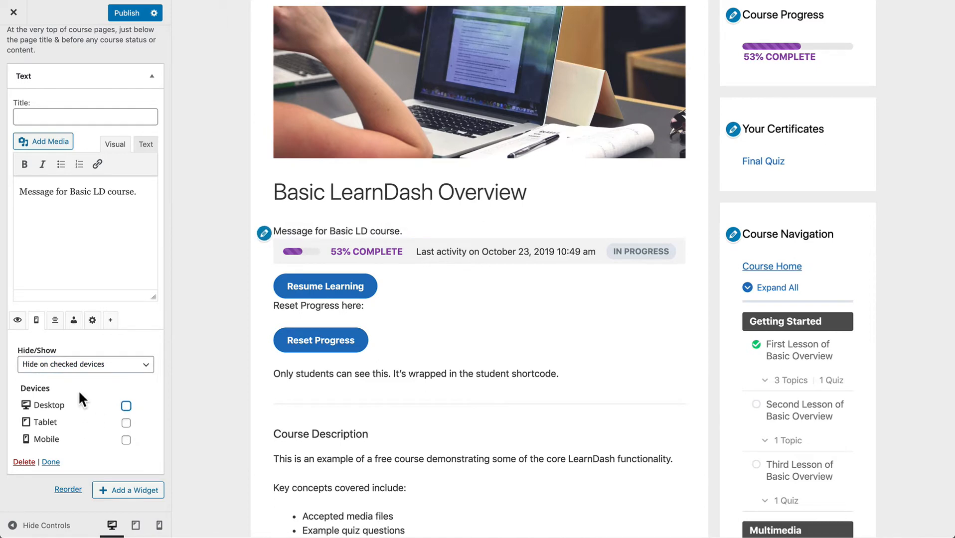
click(55, 320)
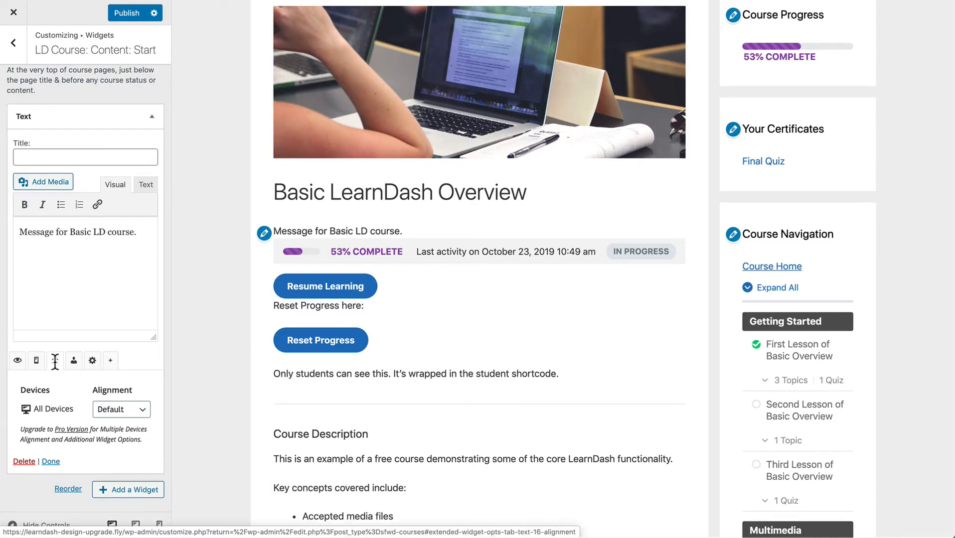
click(74, 362)
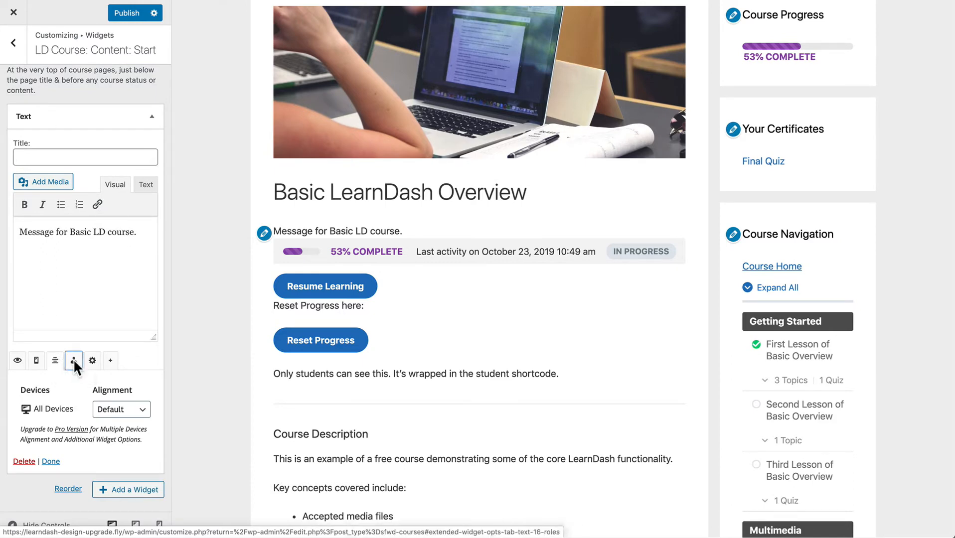
click(81, 402)
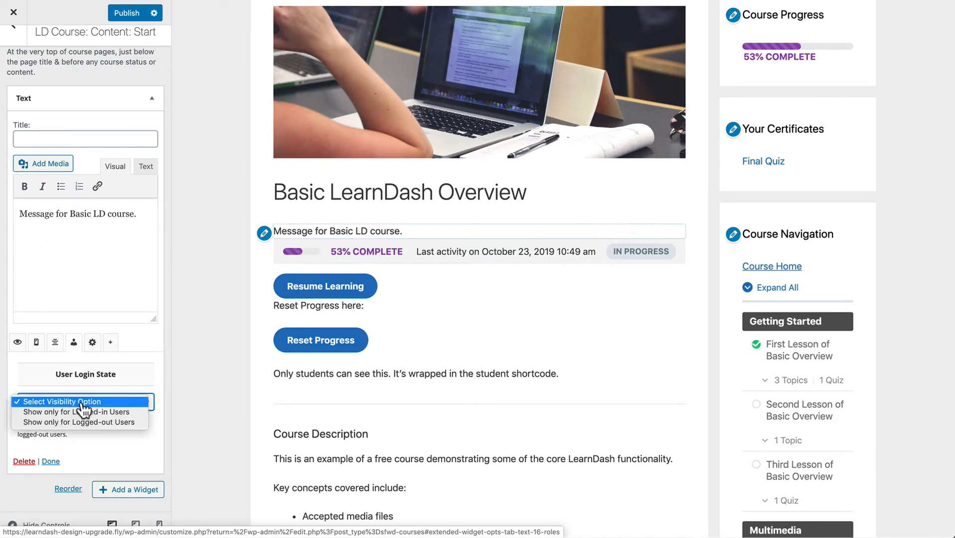
click(93, 382)
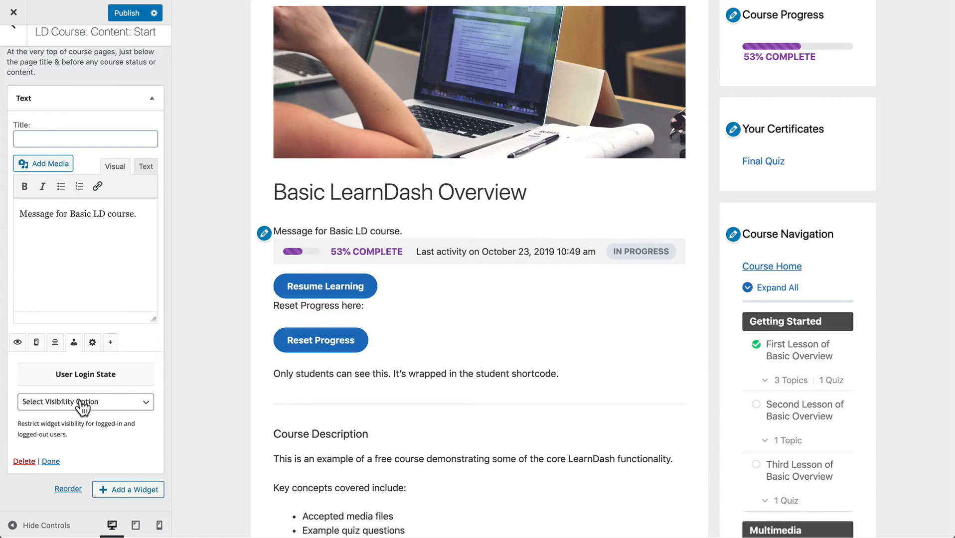
Step: Set the Basic LD course message widget's display logic to is_single( '7' )
click(93, 343)
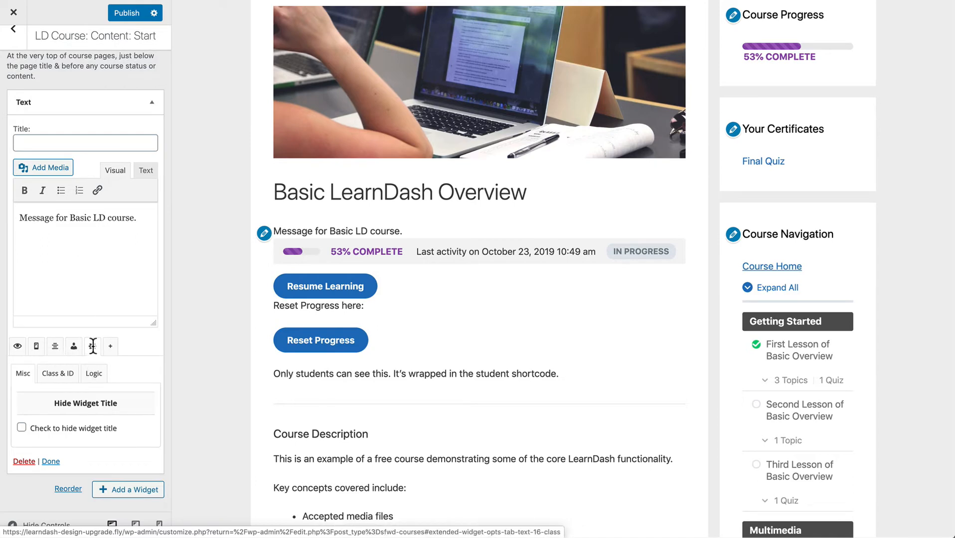
click(94, 378)
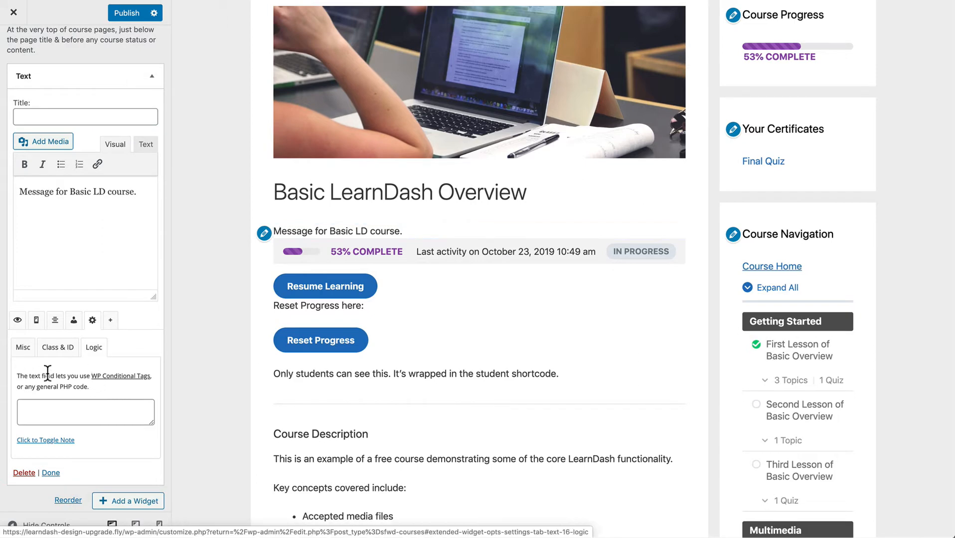
scroll(47, 373, down, 1)
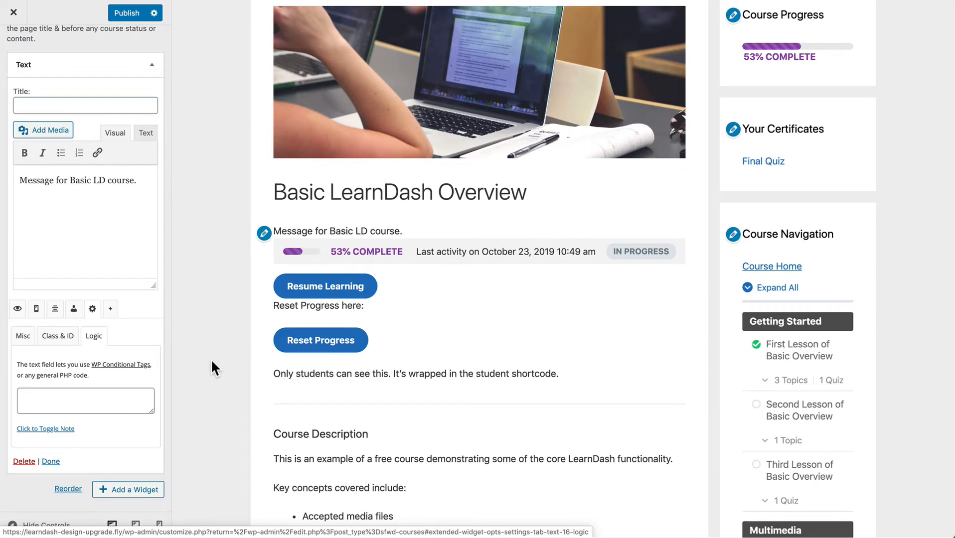
click(85, 397)
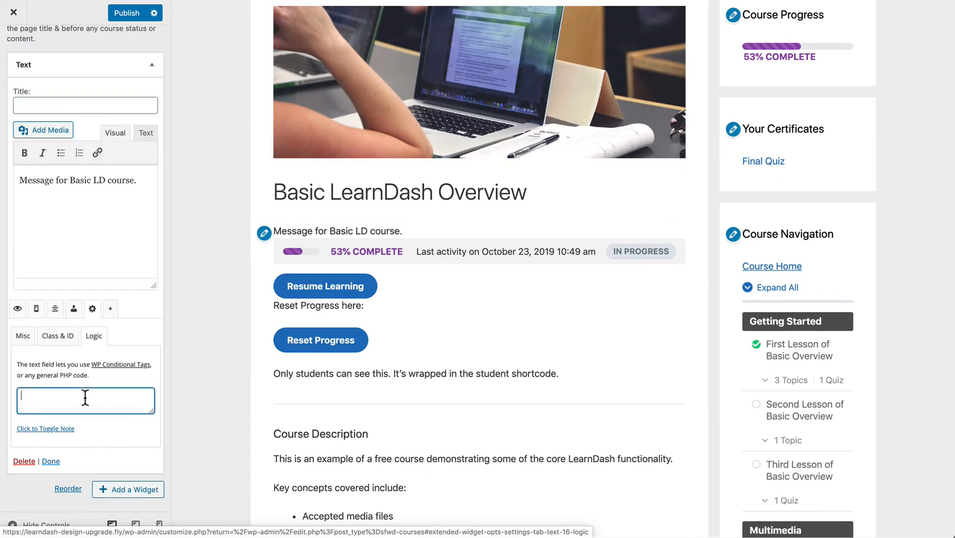
text(is_single( '7' ))
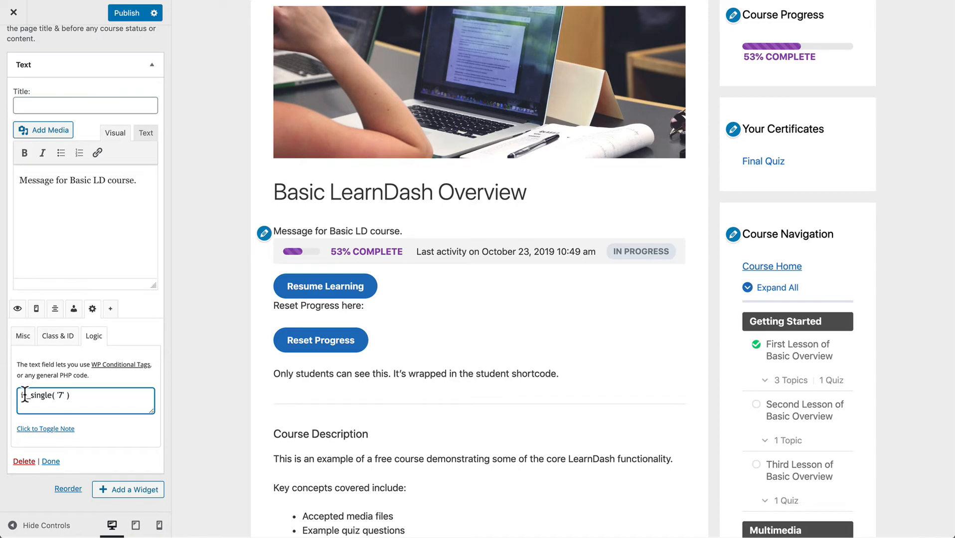
click(103, 396)
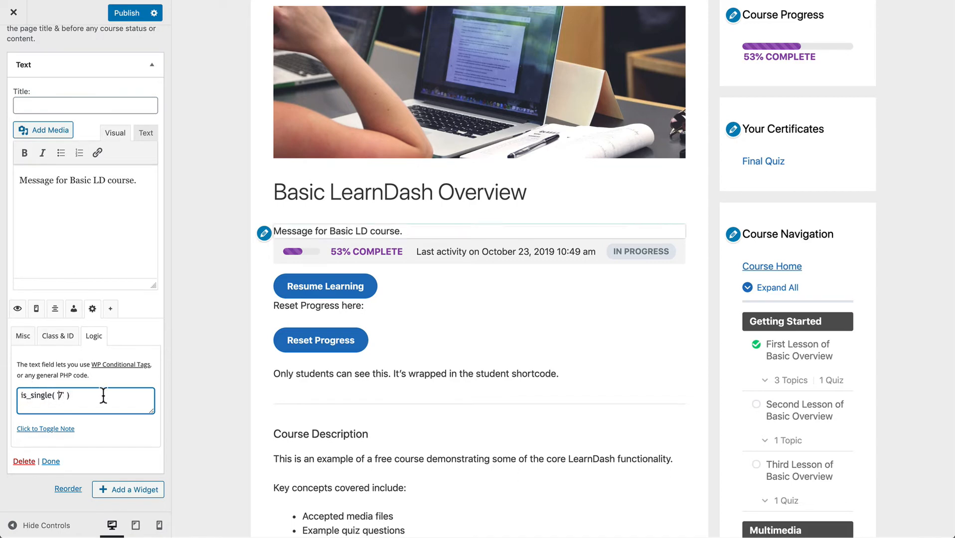
key(shift+Right)
click(134, 398)
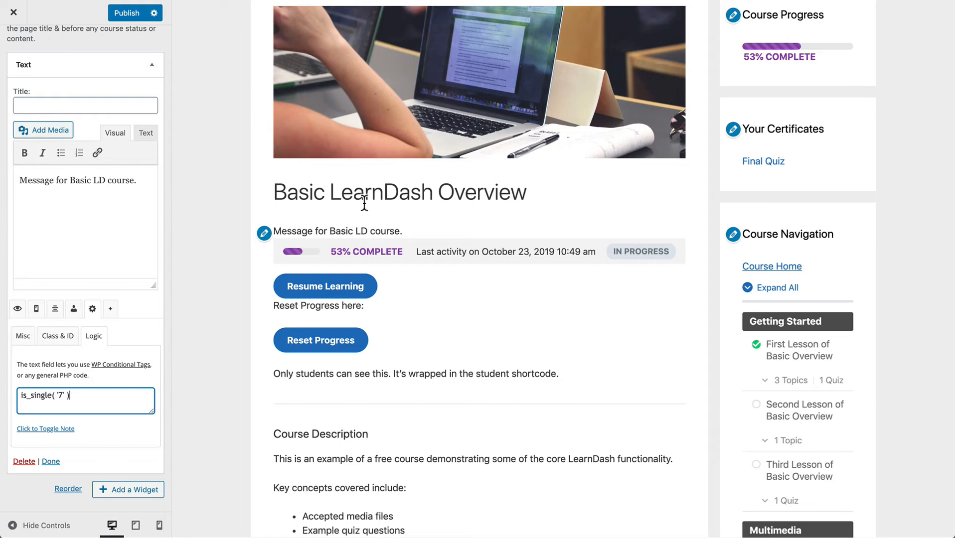
Step: Collapse the first Text widget and add a second Text widget to the same course content area
click(151, 66)
click(126, 167)
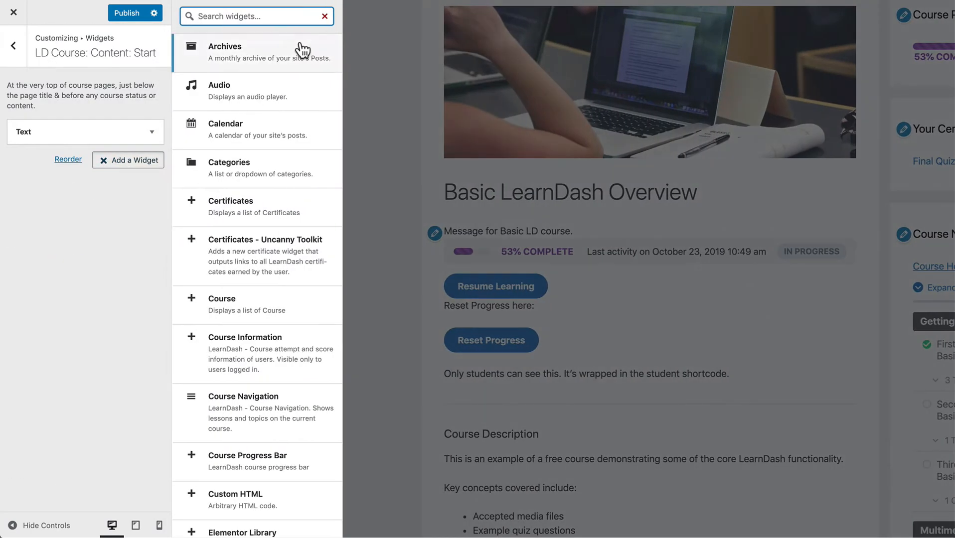
text(text)
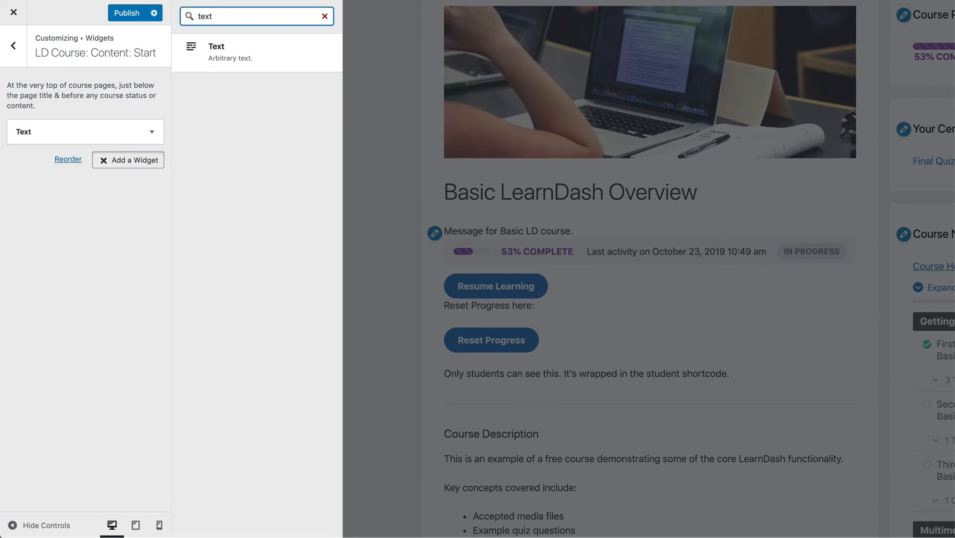
click(245, 47)
click(52, 303)
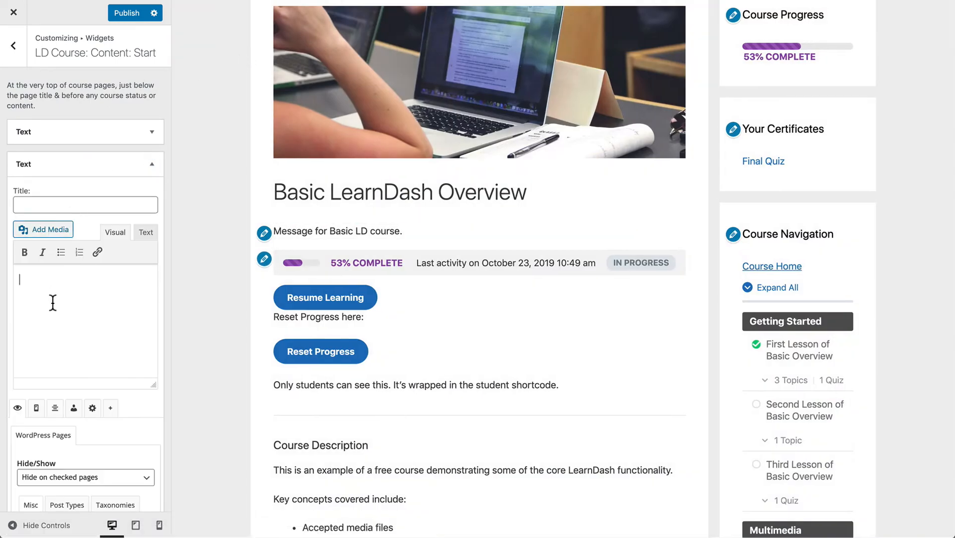
Step: Enter "Message for Video Course." as the second Text widget's content
text(is_single( '7' ))
key(super+z)
text(Message for Video Coourse)
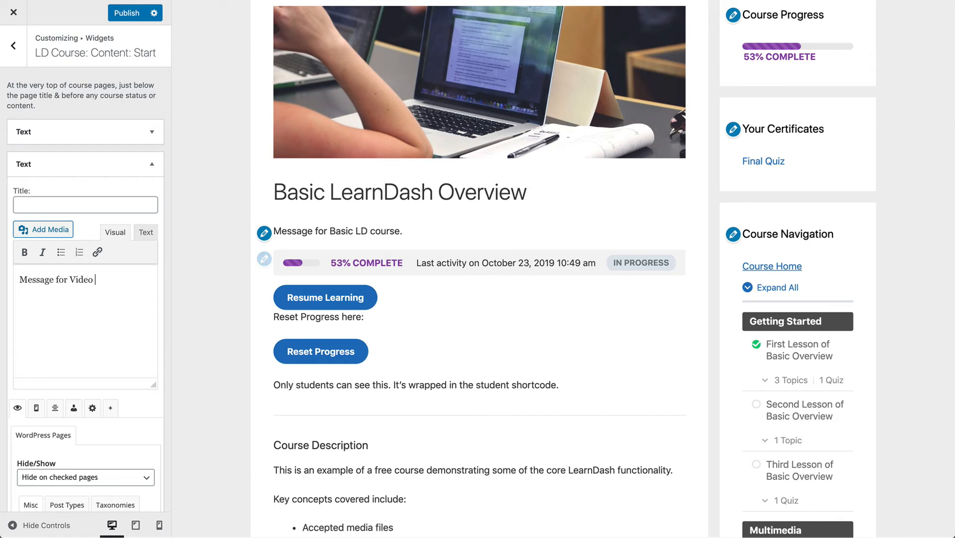
key(BackSpace)
key(BackSpace)
key(BackSpace)
key(BackSpace)
key(BackSpace)
key(BackSpace)
text(urse.)
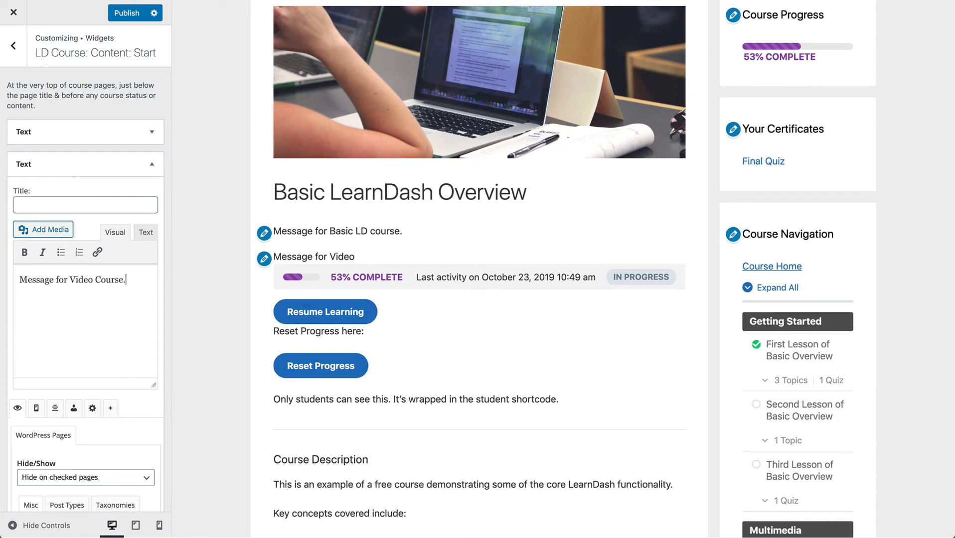
Step: Set the Video Course message widget's display logic to is_single( '71' ) and collapse the widget
scroll(85, 269, down, 4)
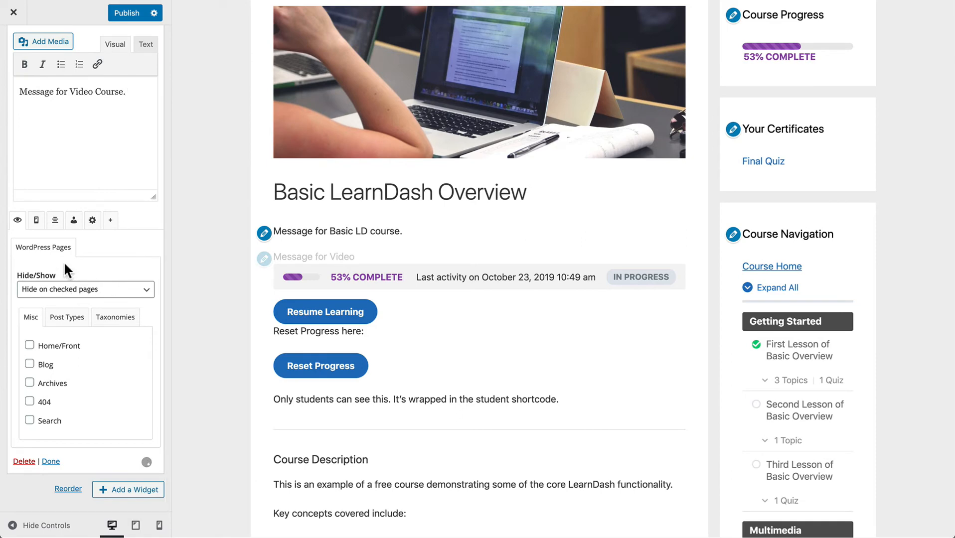
click(92, 220)
scroll(91, 219, up, 3)
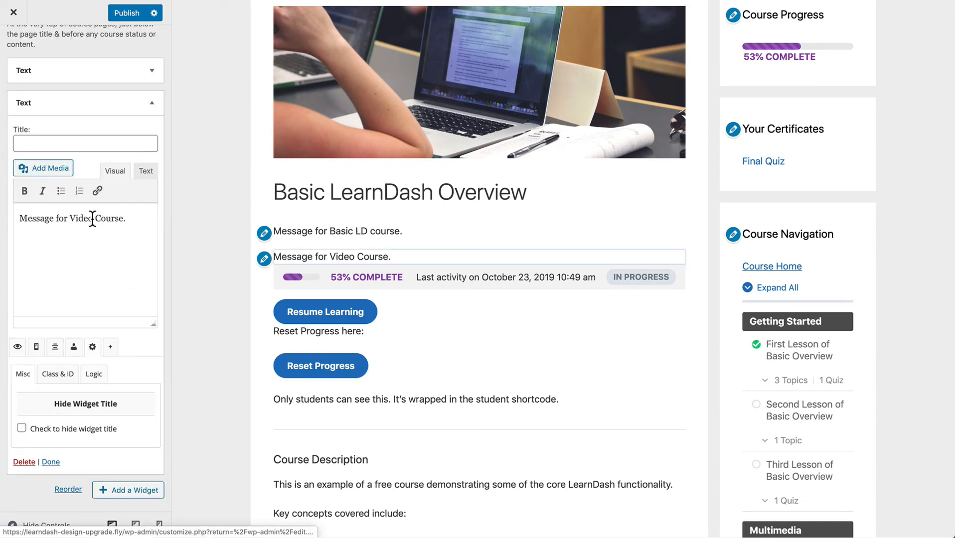
click(93, 375)
scroll(78, 399, down, 1)
click(56, 425)
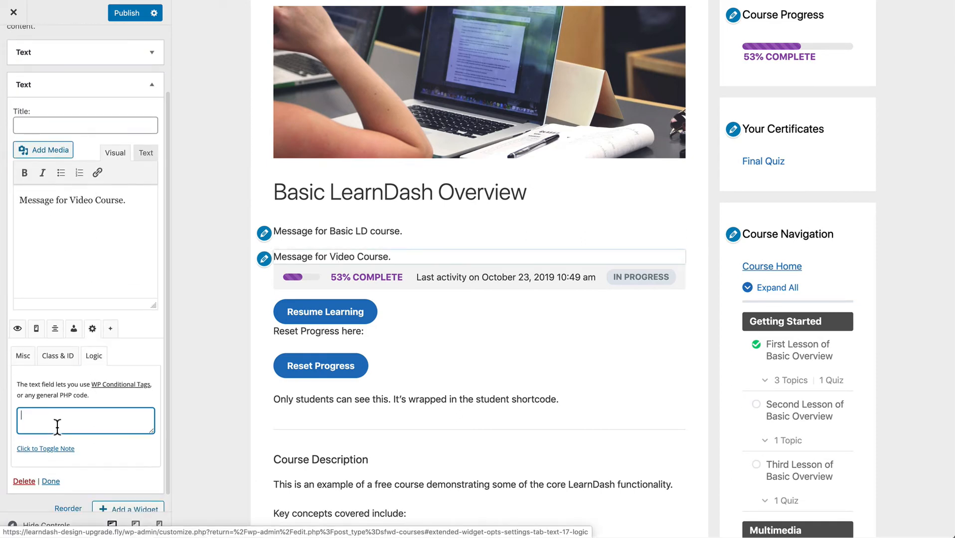
text(is_single( '' ))
click(62, 416)
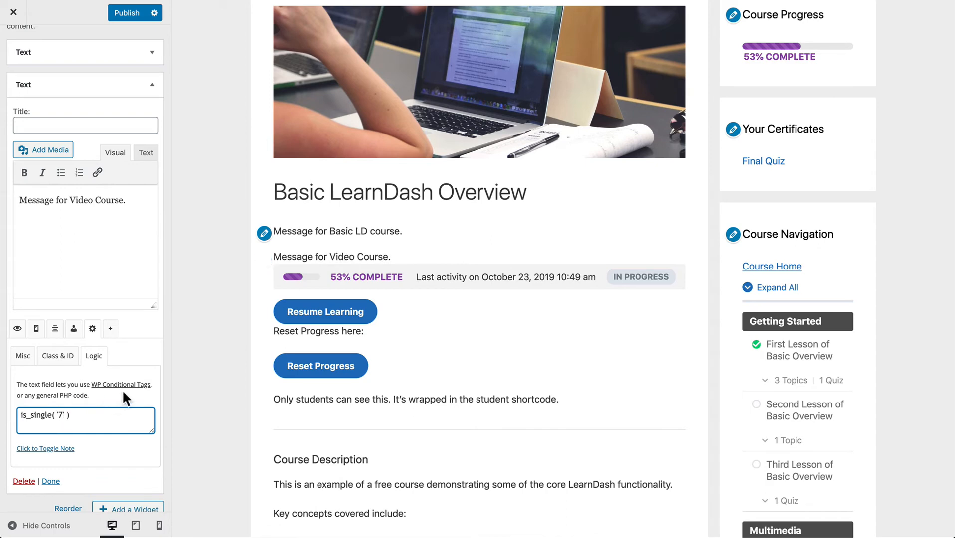
text(71)
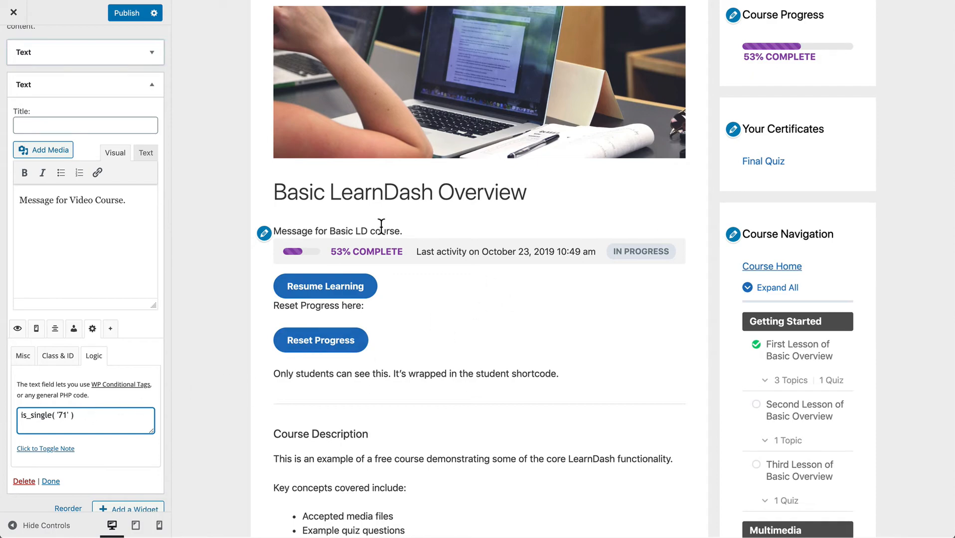
click(152, 86)
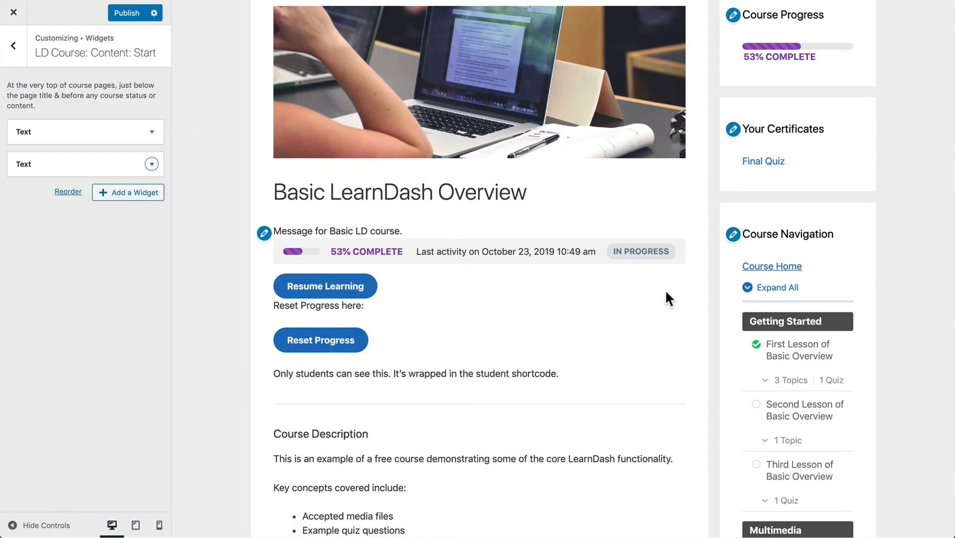
Step: Open the "Create a Video Course in 5min (Open)" course in the preview and check the message below its title
scroll(664, 289, down, 15)
scroll(666, 295, down, 7)
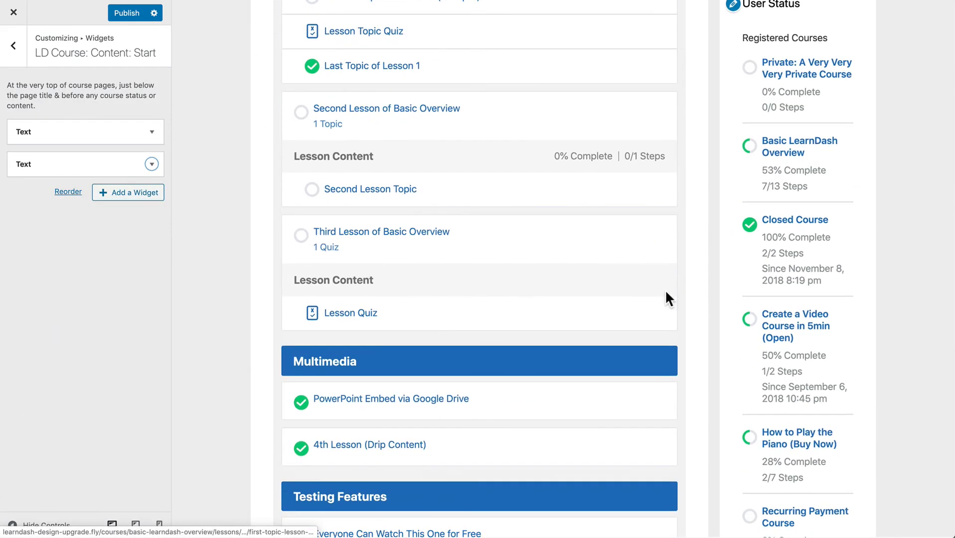
click(791, 77)
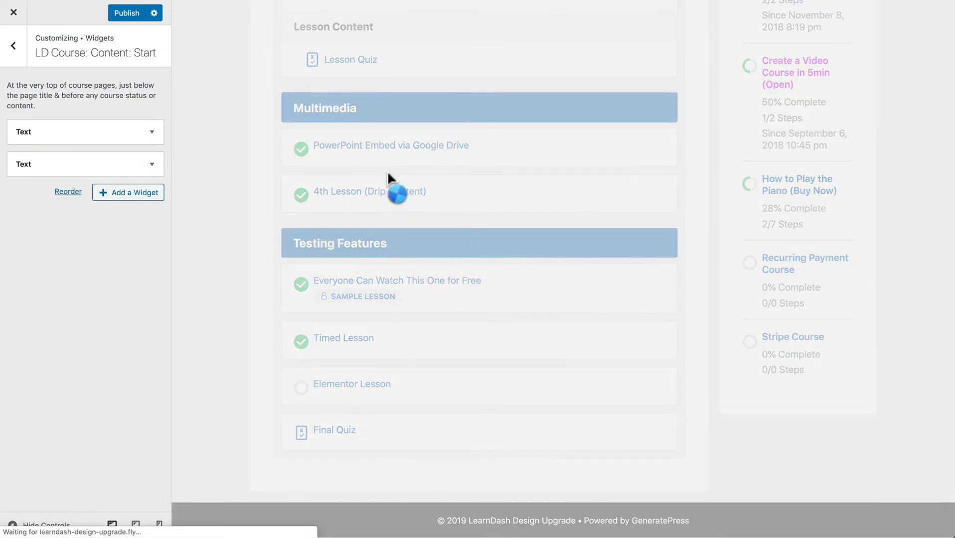
scroll(387, 172, down, 6)
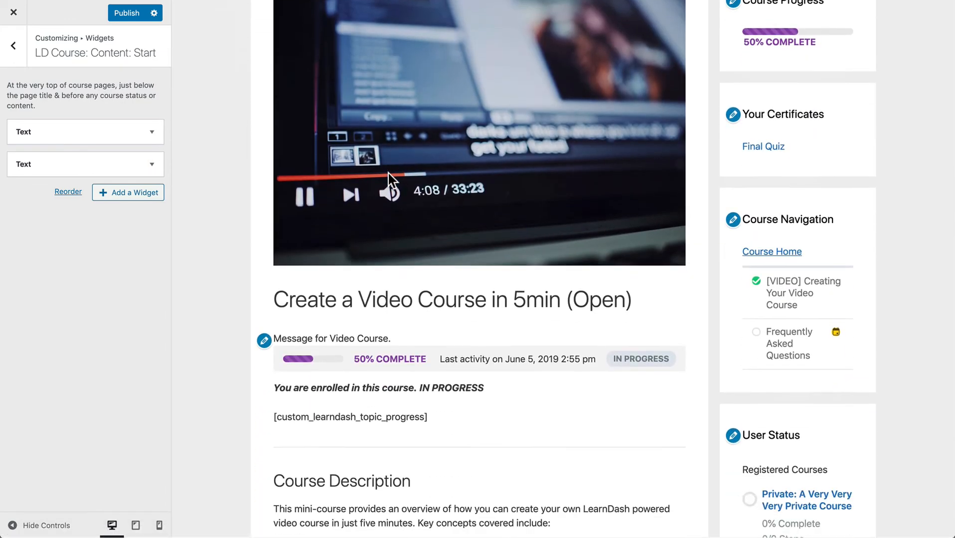
drag(287, 196, 391, 197)
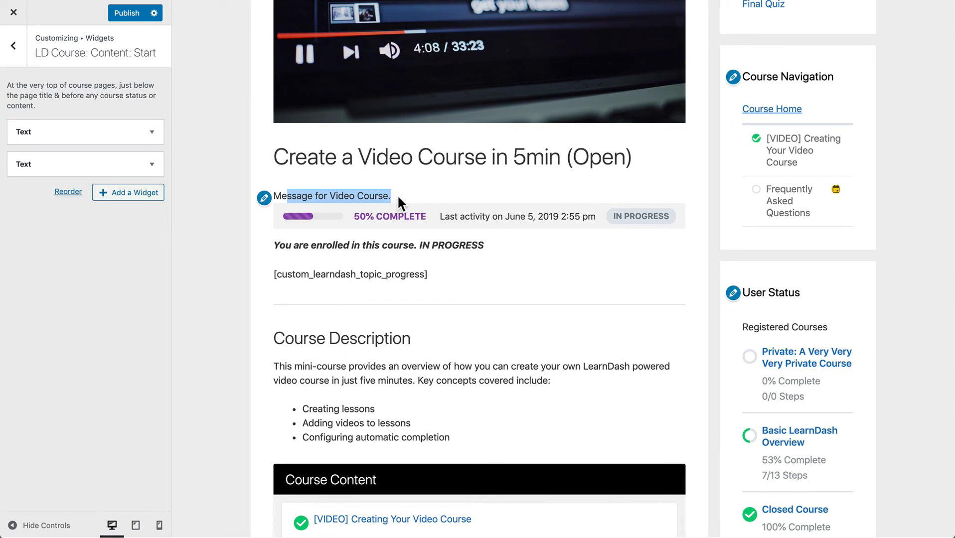
click(399, 194)
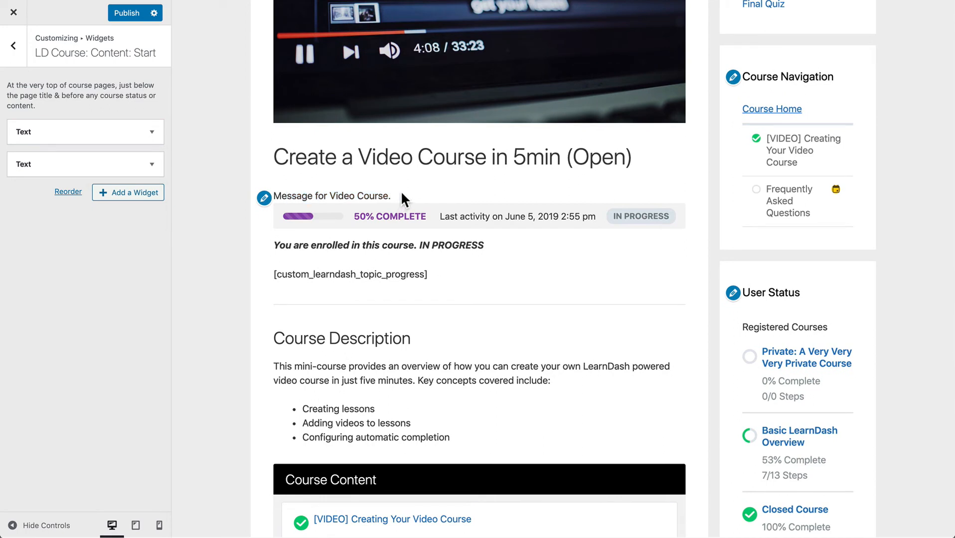
Step: Expand the first Text widget and review its display logic condition against the course IDs in the Courses list
click(151, 132)
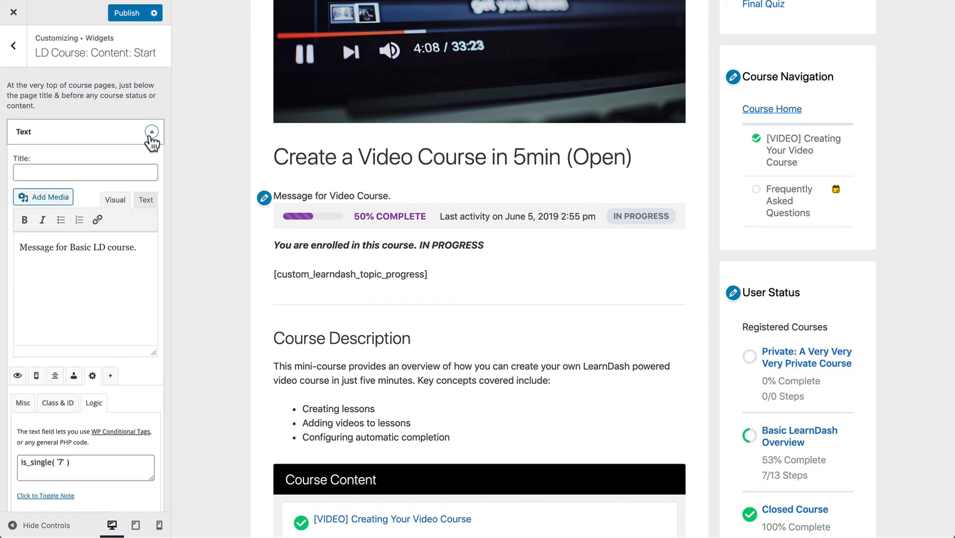
scroll(112, 272, down, 1)
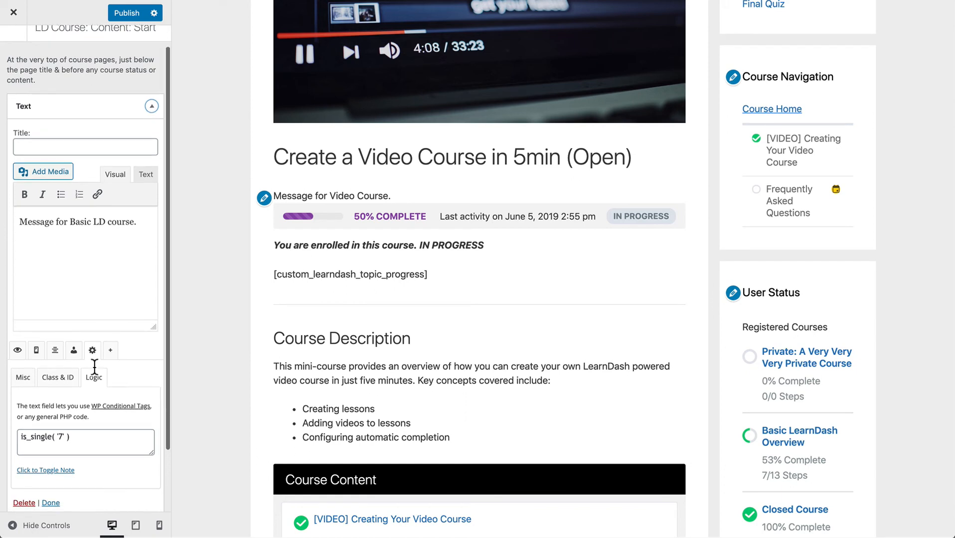
click(80, 437)
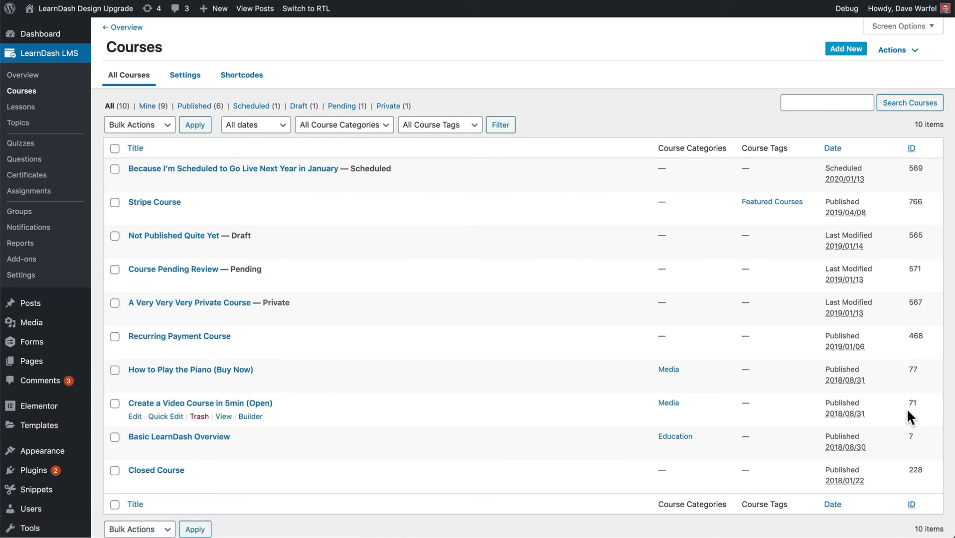
scroll(906, 409, down, 1)
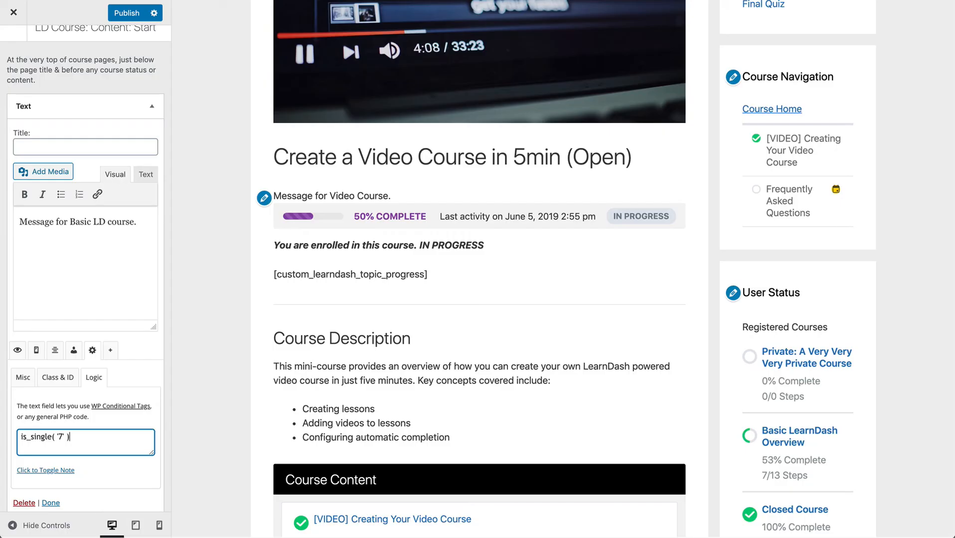
drag(21, 437, 85, 437)
click(85, 438)
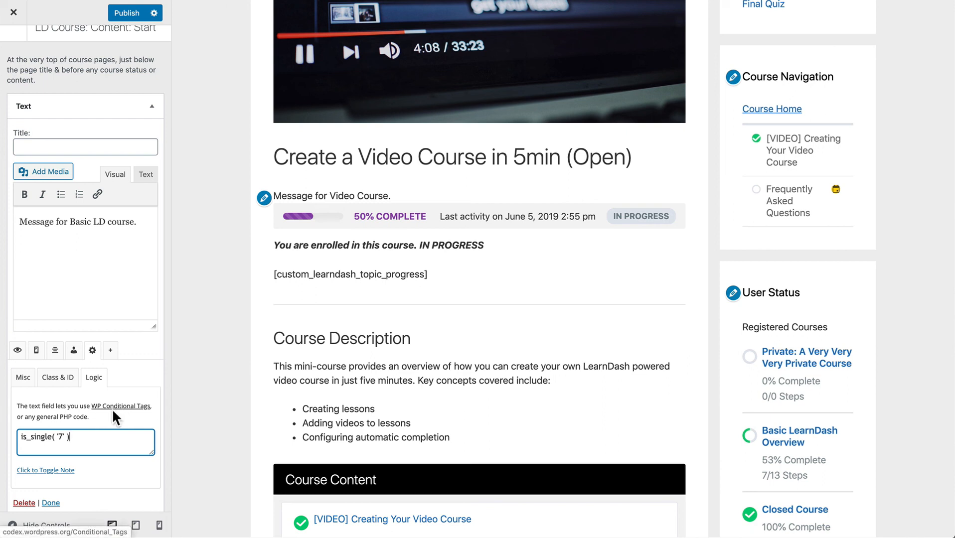